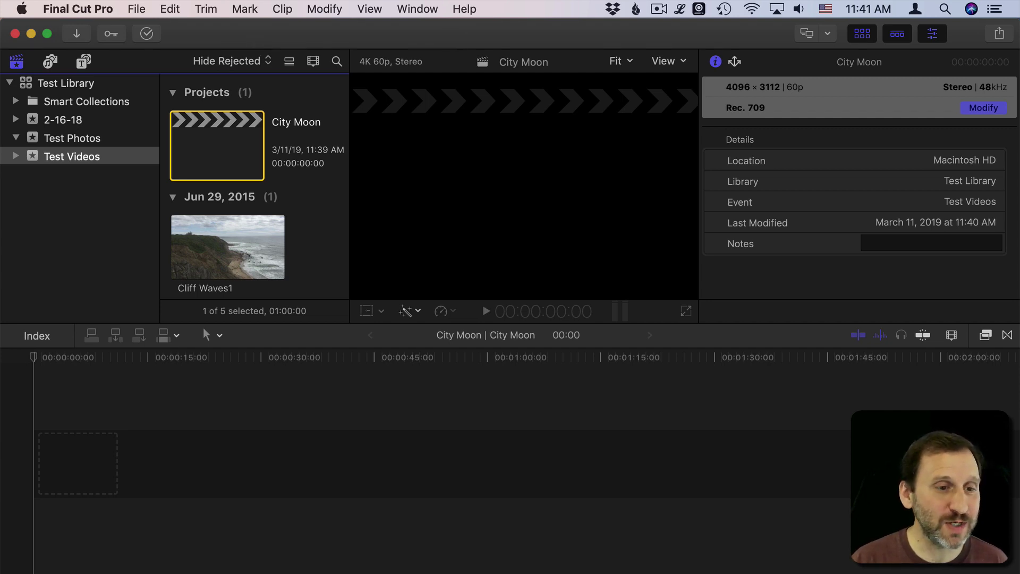
# Add the layered CityAndMoon file to the start of the City Moon timeline, accepting 4K, 4096x3112, 60p and Apple ProRes 4444 project properties
pyautogui.moveTo(135, 90); pyautogui.dragTo(40, 469)
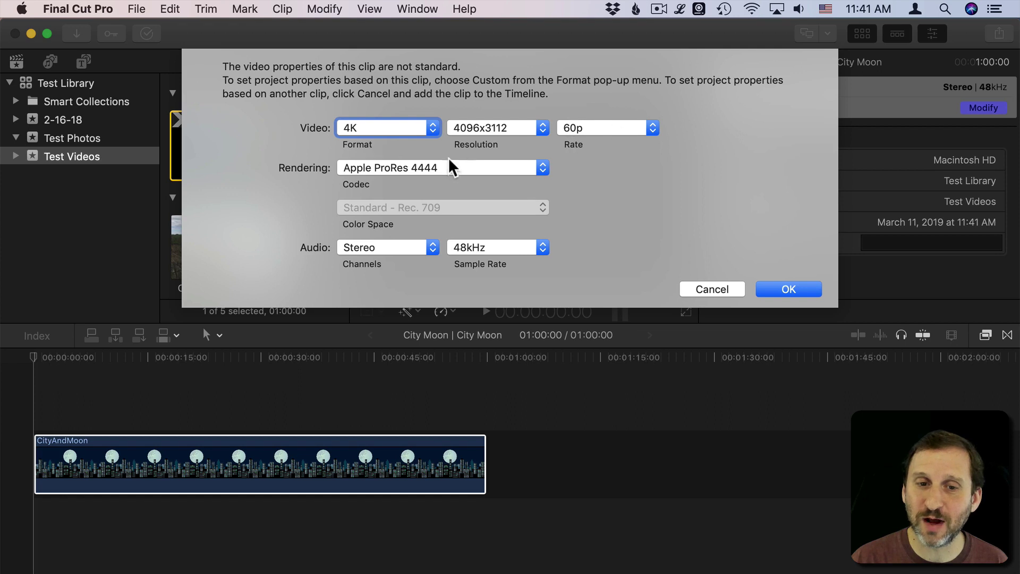
pyautogui.click(405, 167)
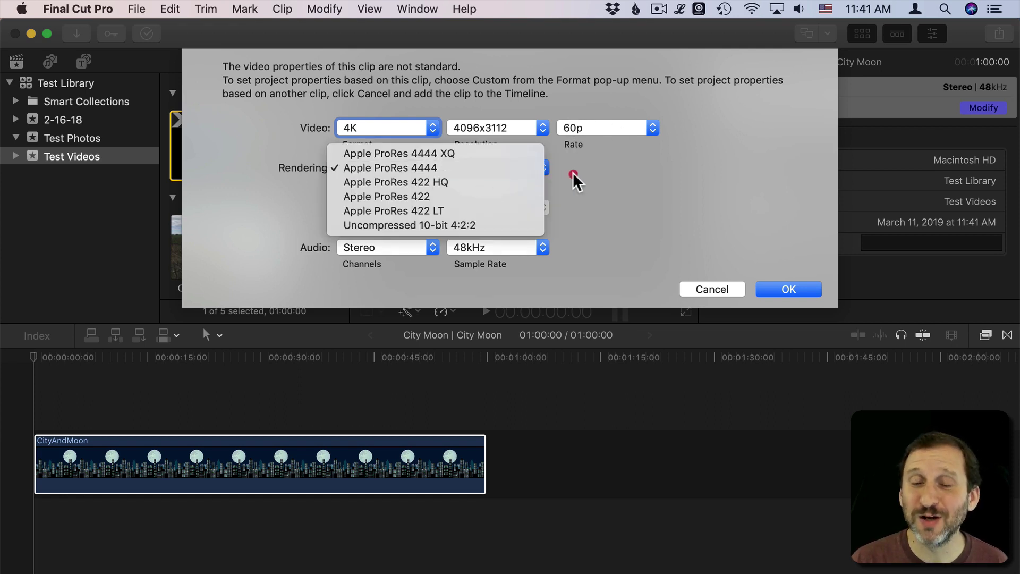
pyautogui.click(623, 177)
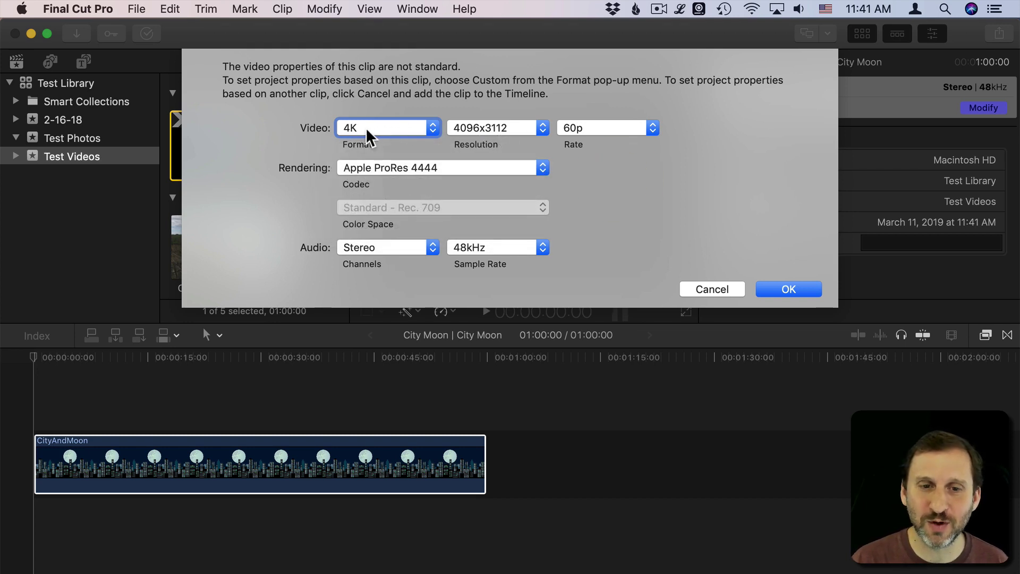
pyautogui.click(794, 289)
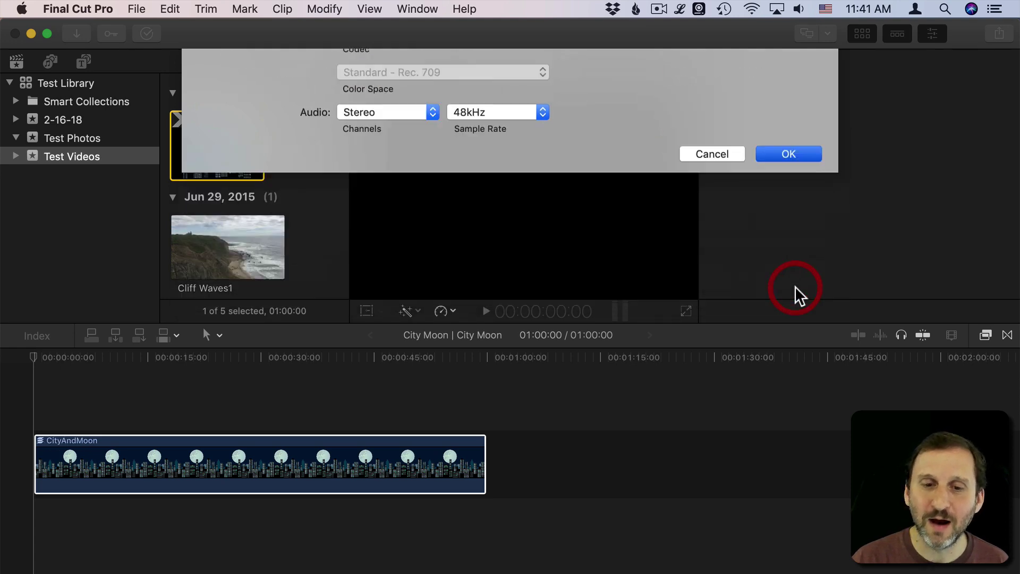
# Open the CityAndMoon clip from the timeline and go through its City, Moon and Rectangle 1 layers
pyautogui.click(136, 478)
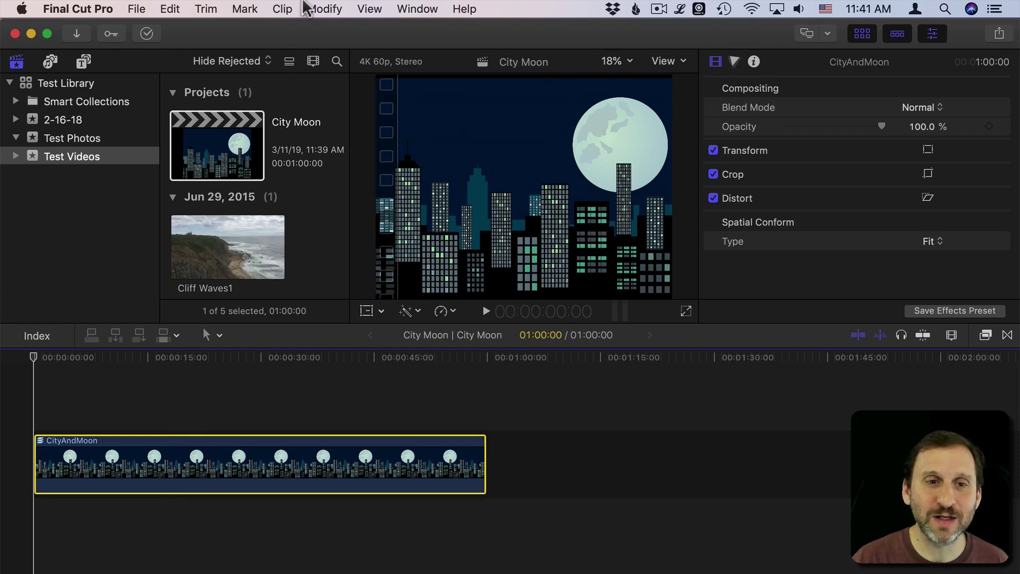
pyautogui.click(283, 9)
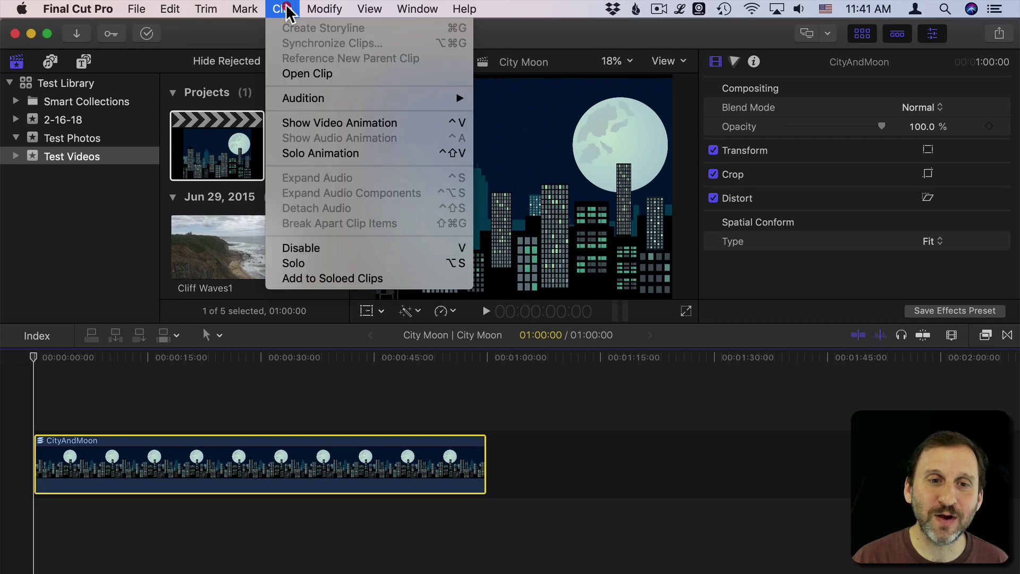
pyautogui.click(319, 75)
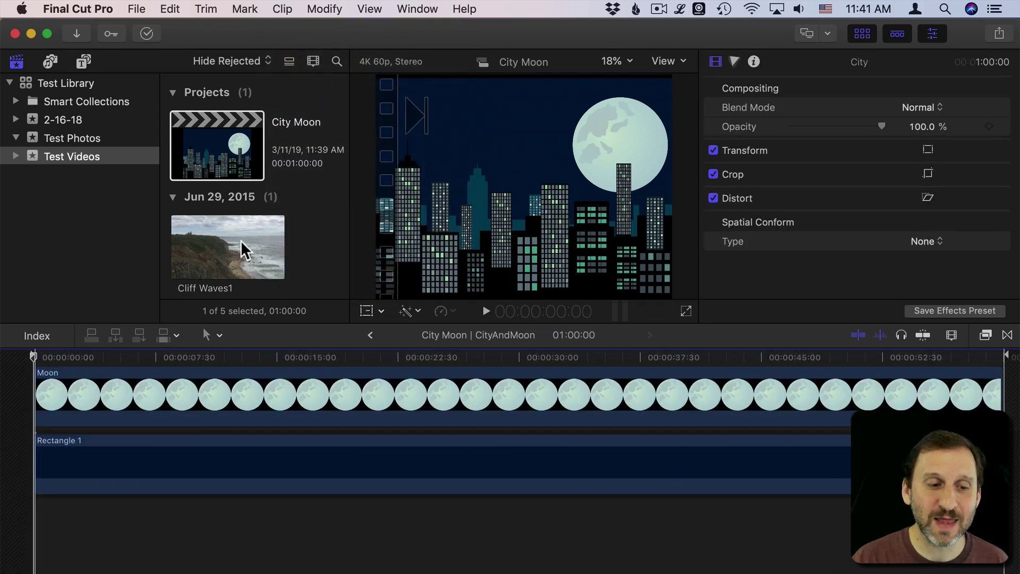
pyautogui.scroll(3, 178, 425)
pyautogui.click(100, 432)
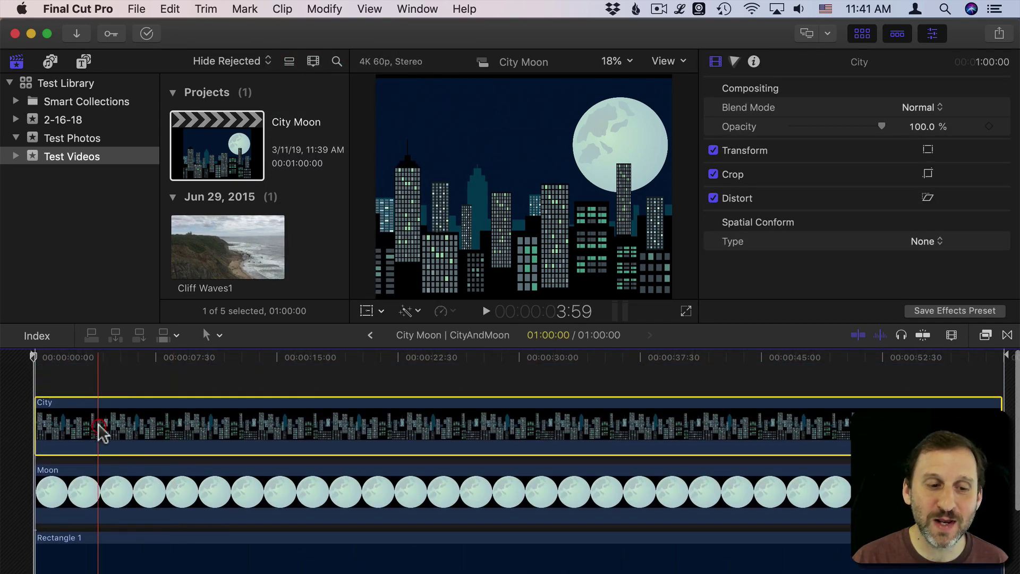
pyautogui.click(118, 493)
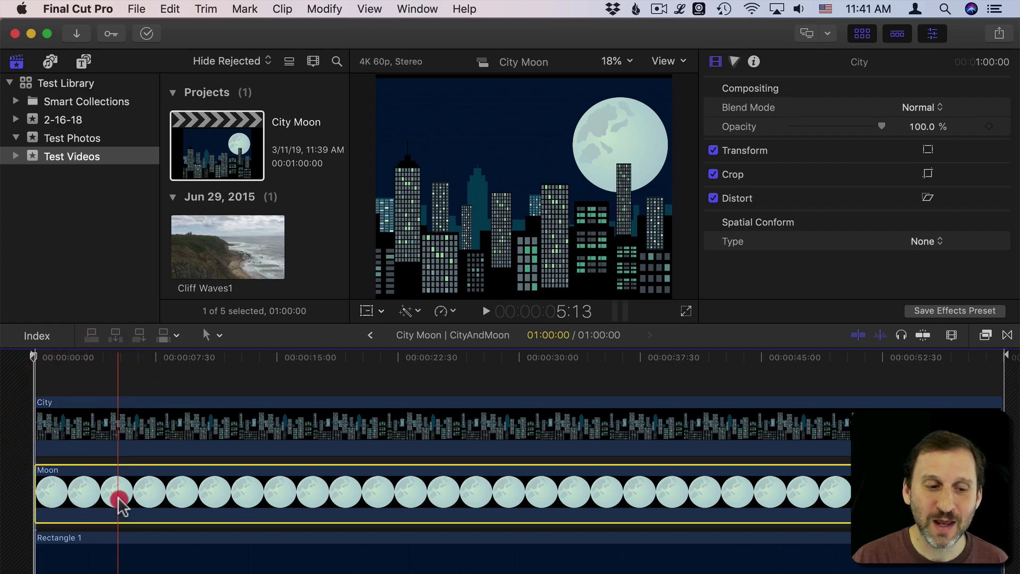
pyautogui.click(122, 437)
pyautogui.click(125, 553)
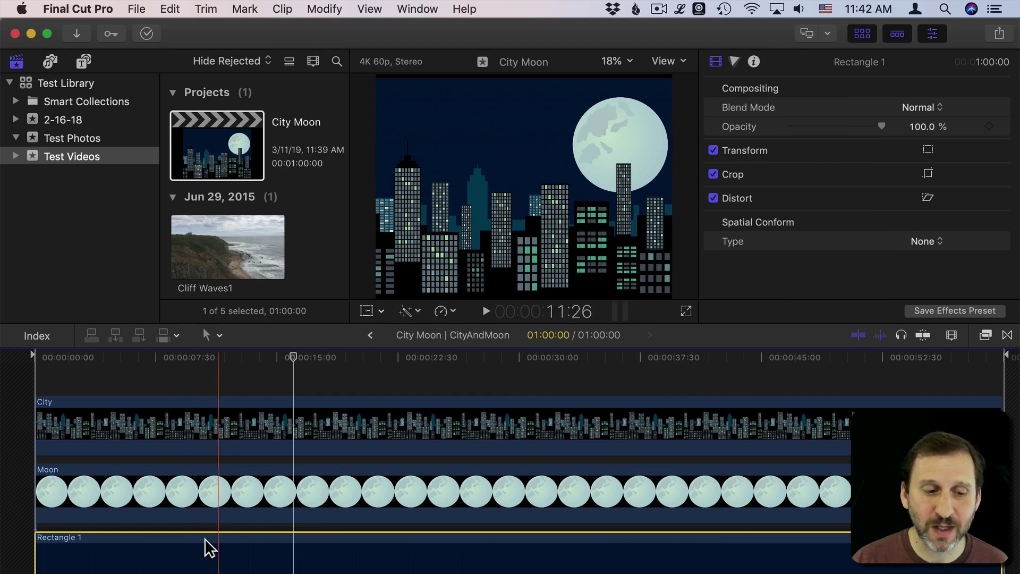
# Disable the Rectangle 1 background layer to hide the sky, and enable it again
pyautogui.rightClick(202, 545)
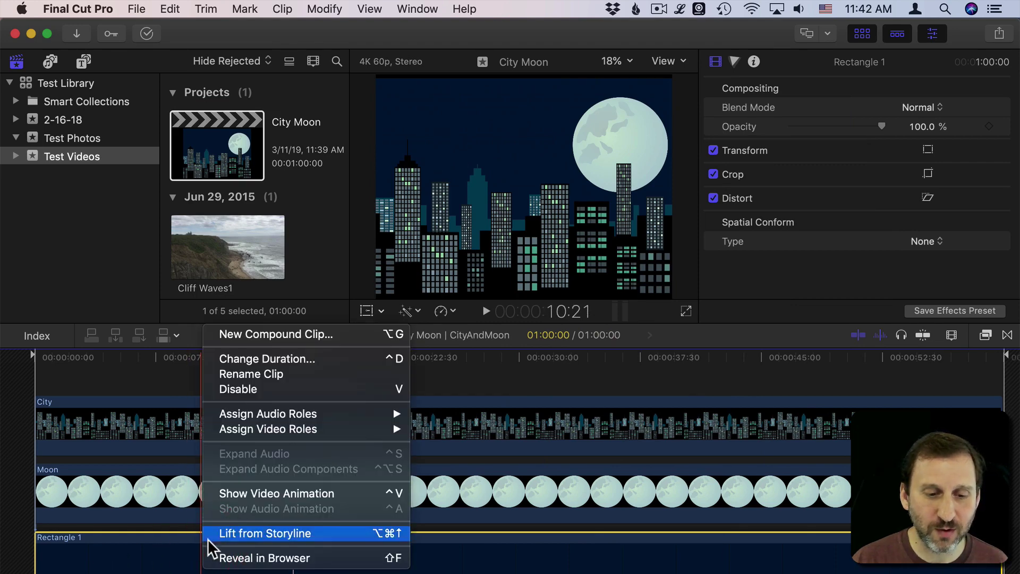
pyautogui.click(255, 391)
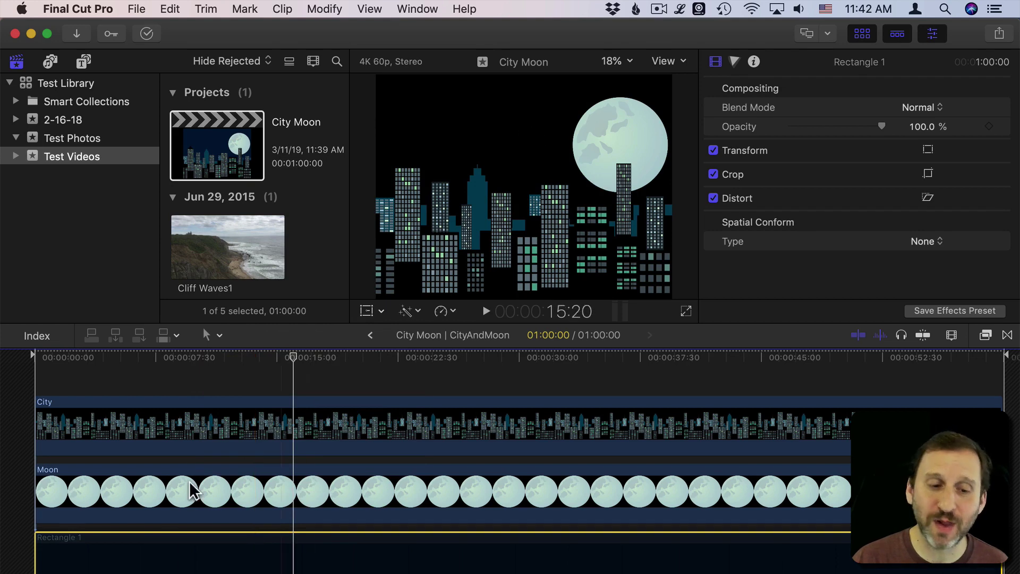
pyautogui.rightClick(177, 539)
pyautogui.moveTo(240, 412)
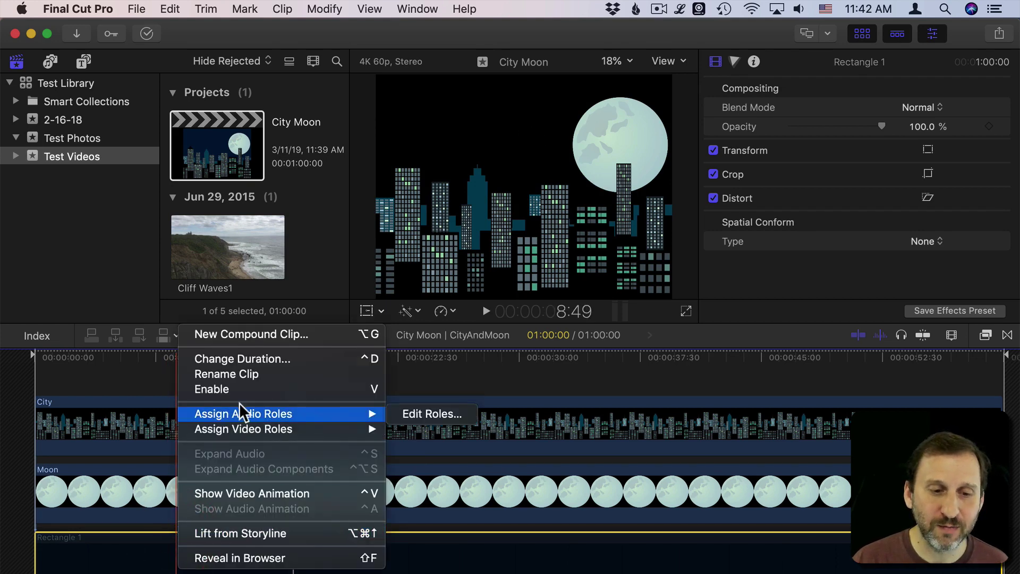
pyautogui.click(237, 390)
# Disable the Moon layer to hide it from the picture, and enable it again
pyautogui.rightClick(189, 488)
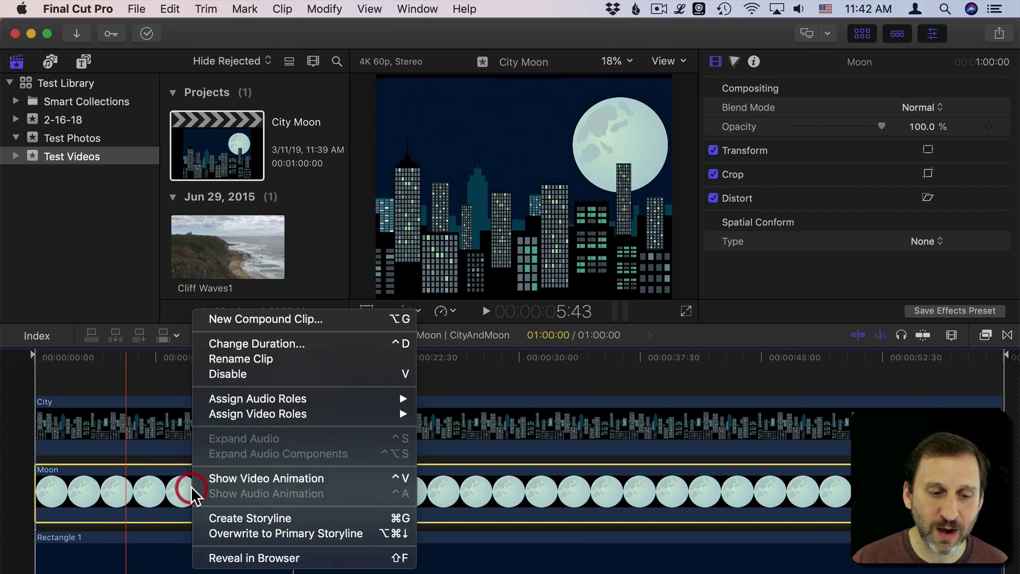
pyautogui.click(269, 373)
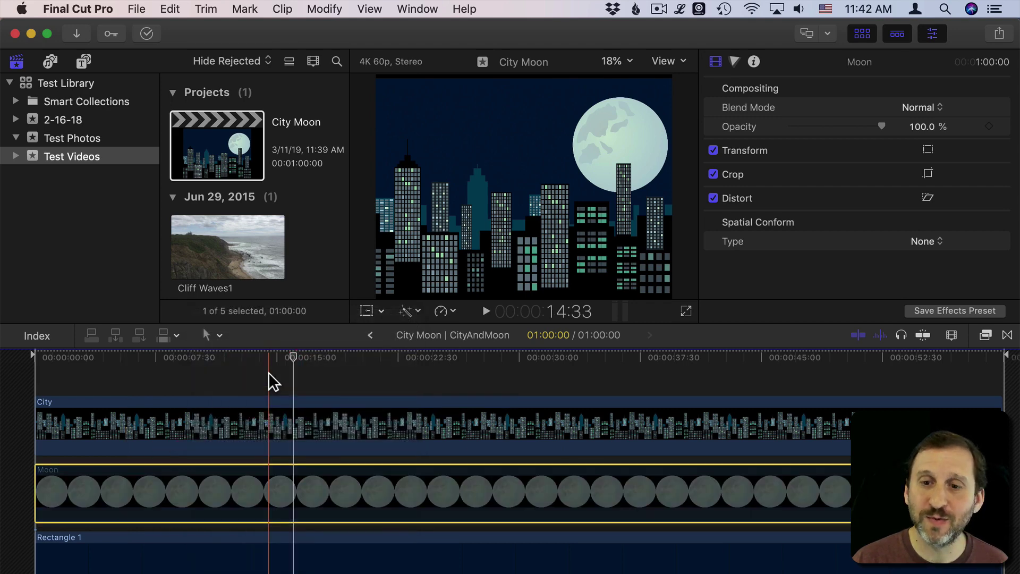
pyautogui.rightClick(168, 514)
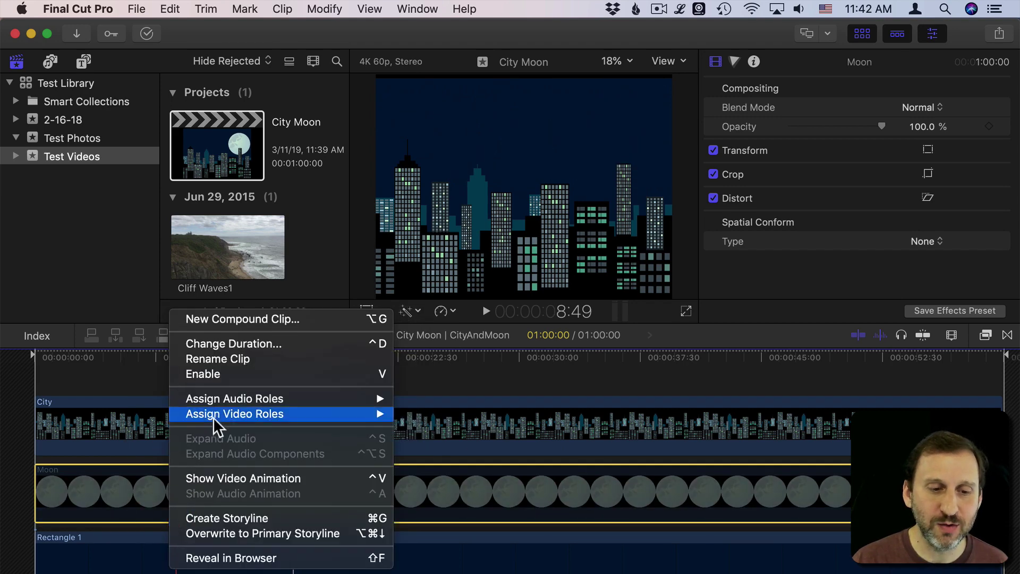
pyautogui.click(225, 376)
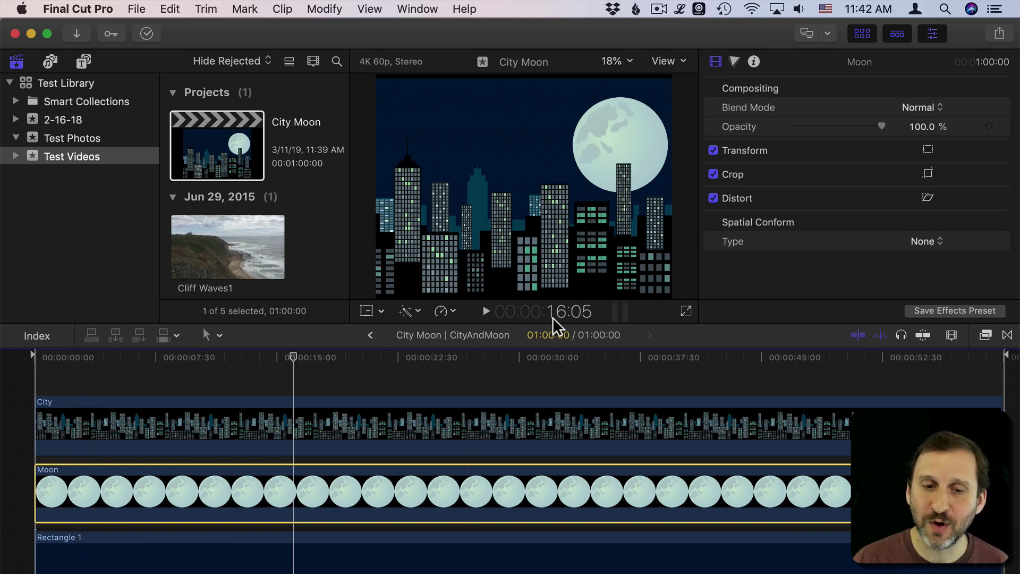
# Use Transform to move the Moon layer down behind the buildings and shift the City layer slightly lower to cover it
pyautogui.click(380, 311)
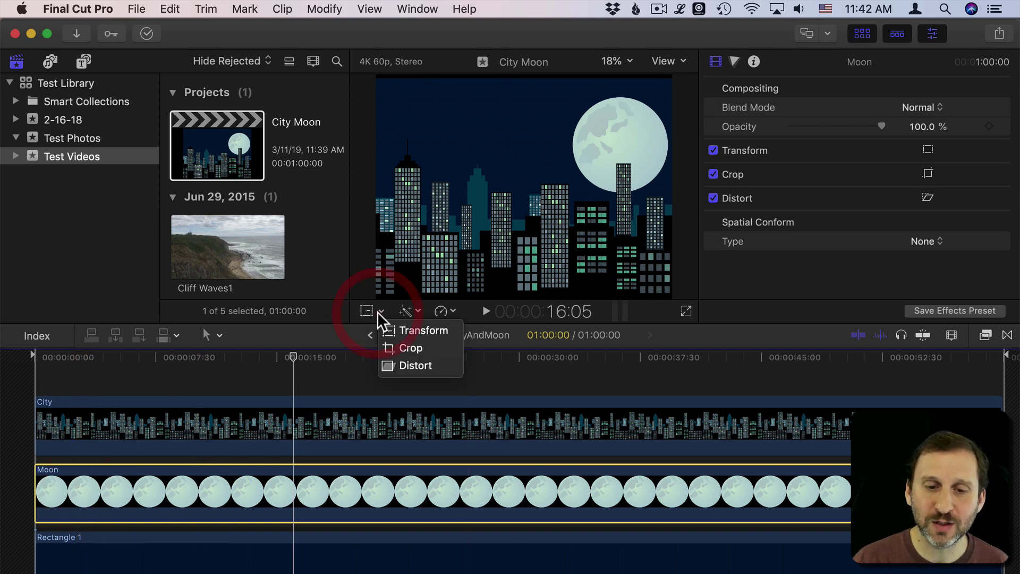
pyautogui.click(404, 327)
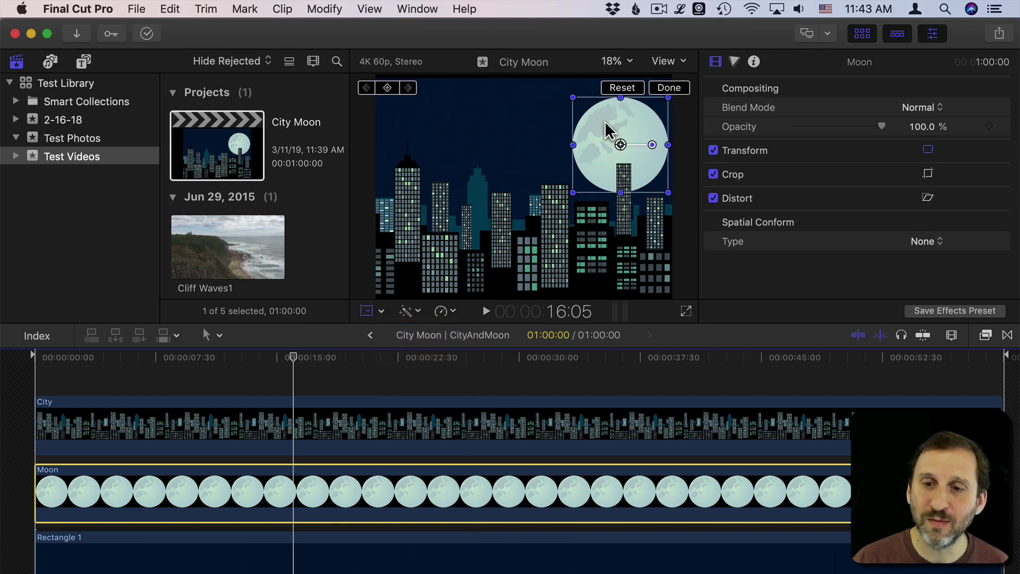
pyautogui.moveTo(603, 144); pyautogui.dragTo(598, 263)
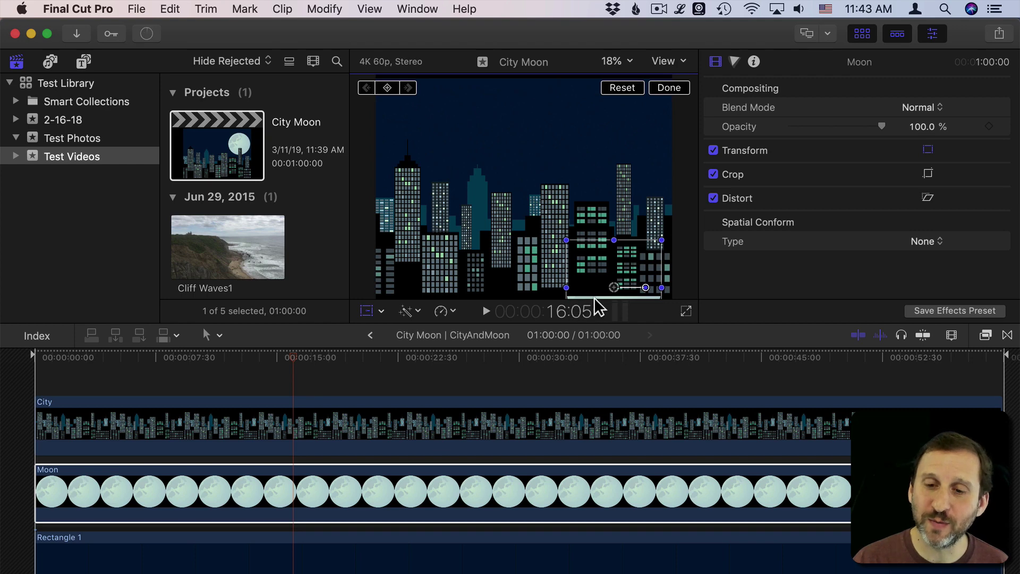
pyautogui.click(410, 412)
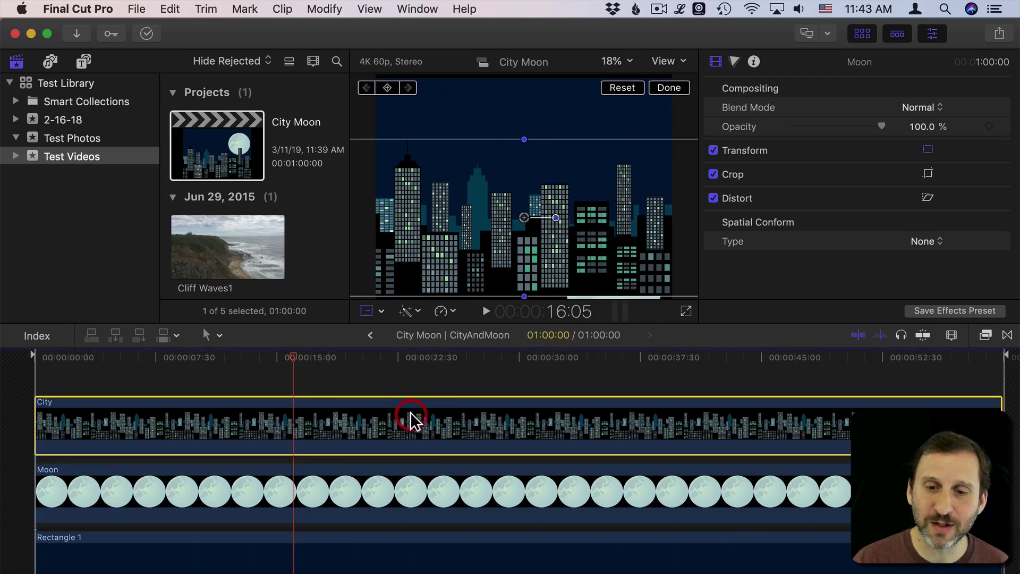
pyautogui.moveTo(488, 236); pyautogui.dragTo(489, 240)
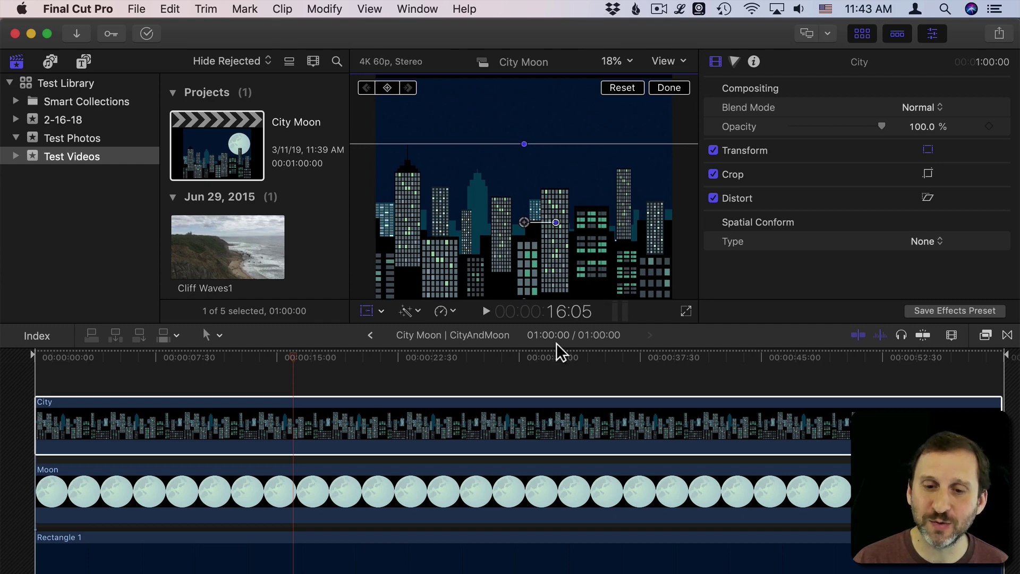
# Add a Transform keyframe for the Moon layer at the start of the timeline
pyautogui.click(284, 502)
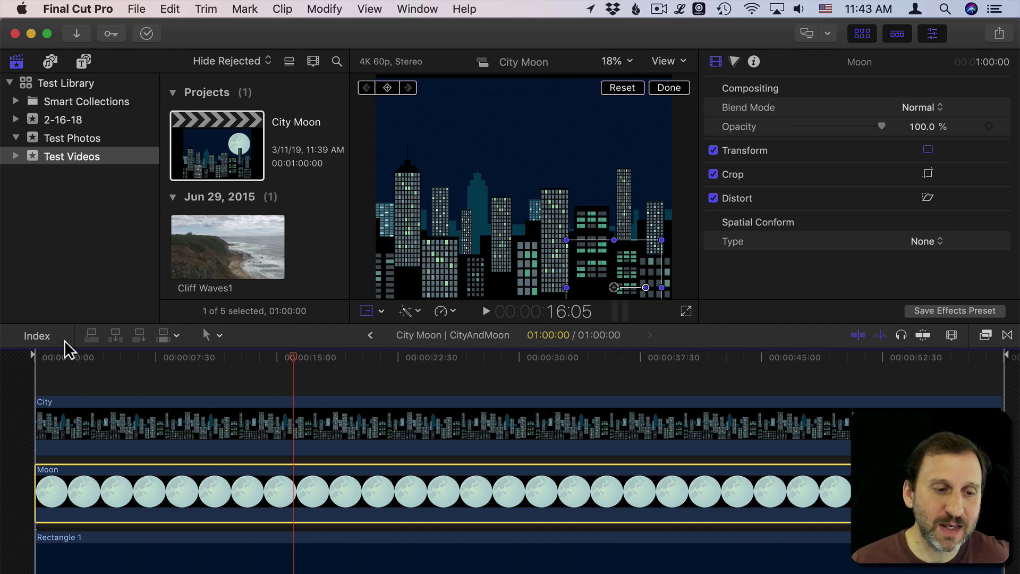
pyautogui.click(42, 357)
pyautogui.moveTo(42, 360); pyautogui.dragTo(34, 359)
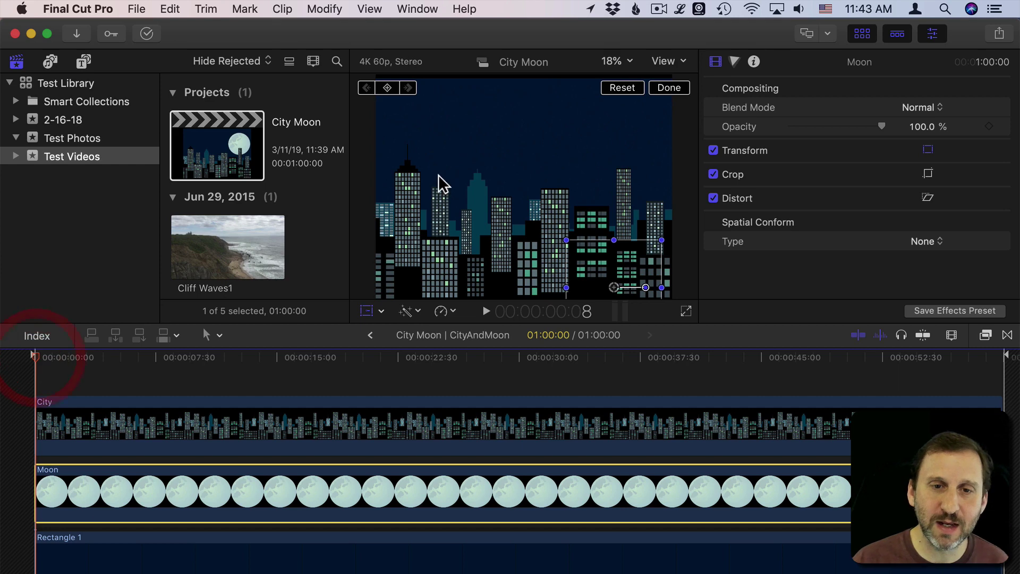
pyautogui.click(386, 88)
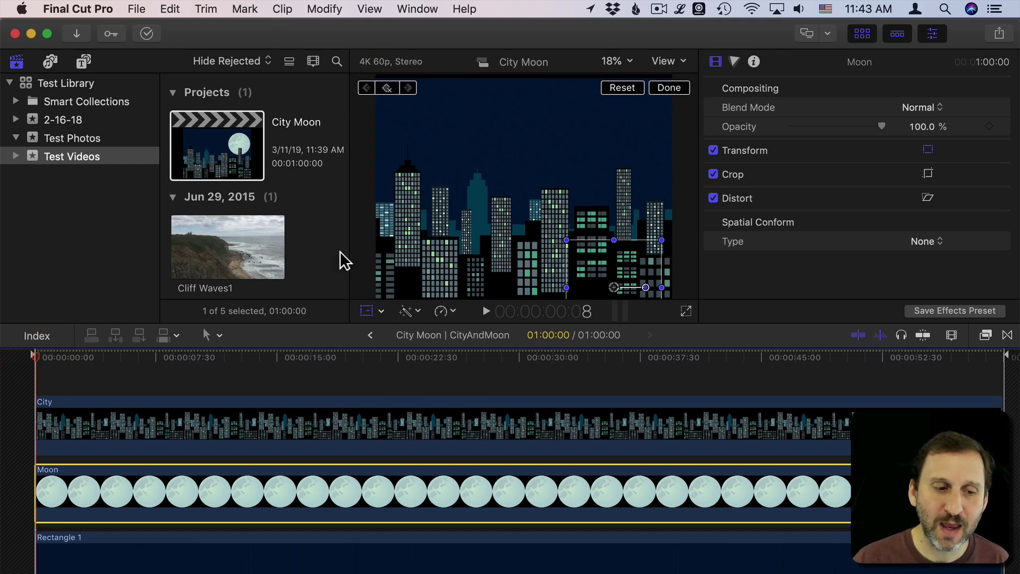
# Add a second Moon Transform keyframe at about 15 seconds and raise the Moon straight up above the skyline
pyautogui.moveTo(52, 358); pyautogui.dragTo(280, 386)
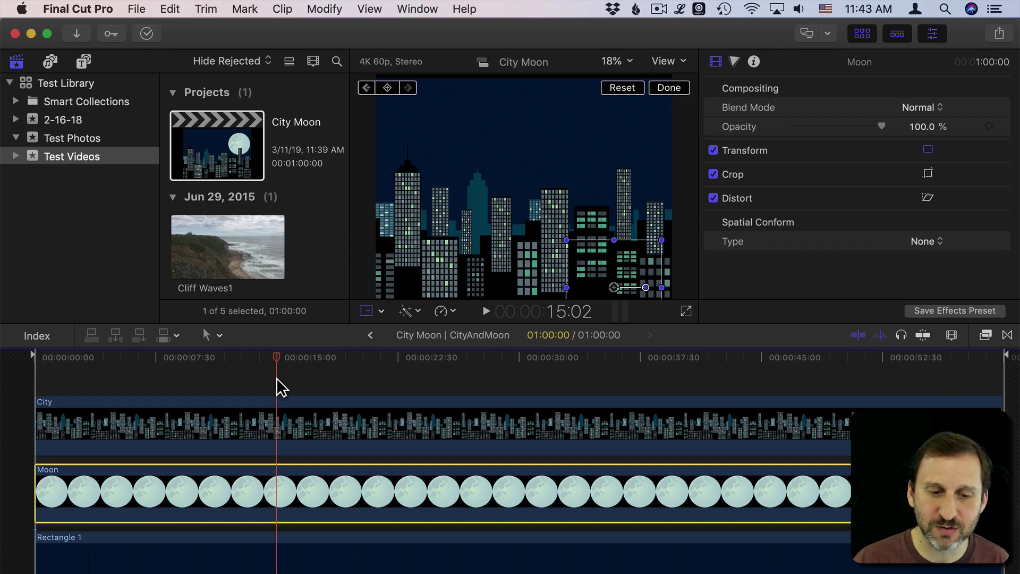
pyautogui.click(387, 88)
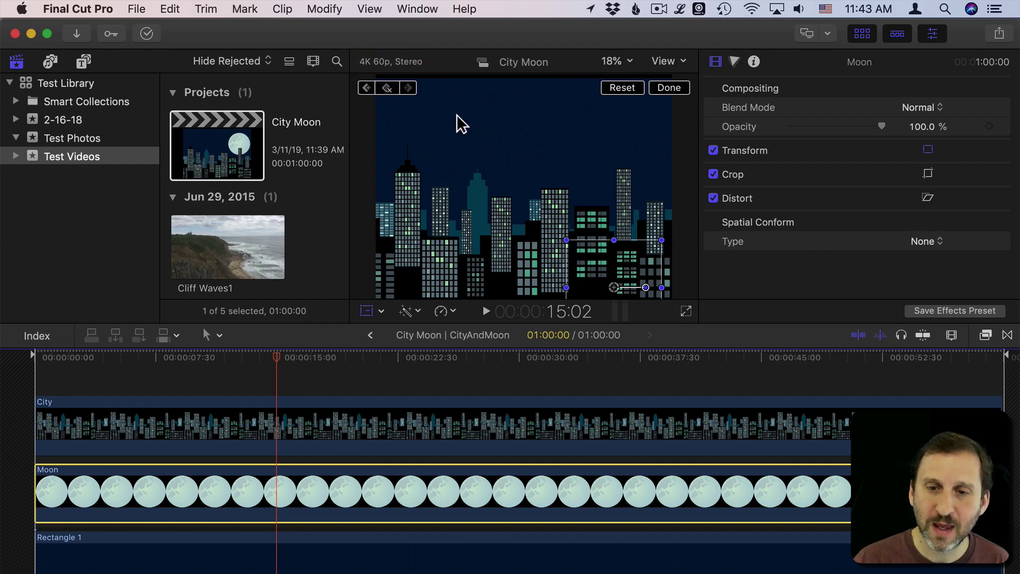
pyautogui.moveTo(607, 264); pyautogui.dragTo(610, 106)
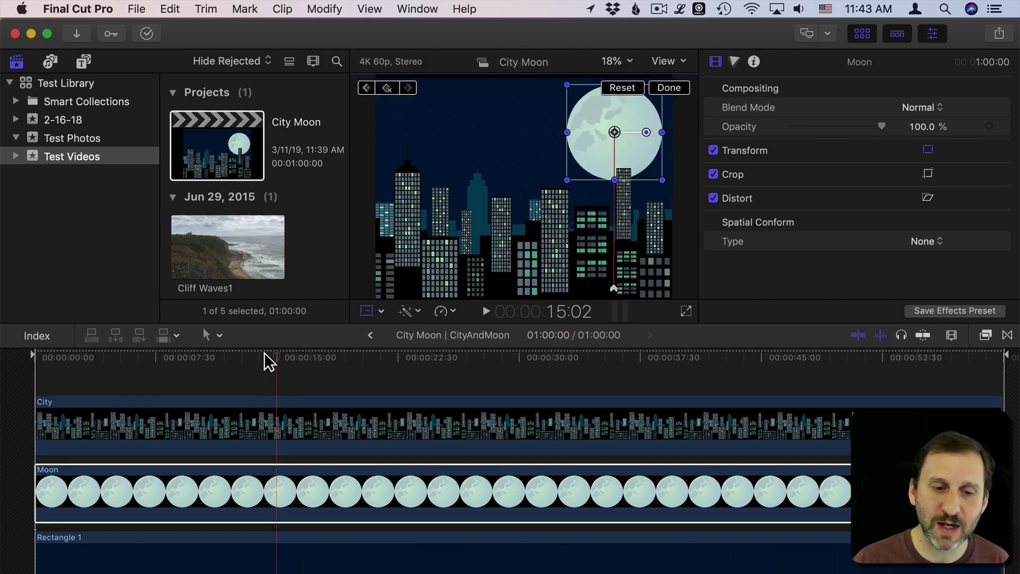
# Return the playhead to the start, finish the Transform edit and play back the rising Moon animation
pyautogui.moveTo(273, 365); pyautogui.dragTo(27, 346)
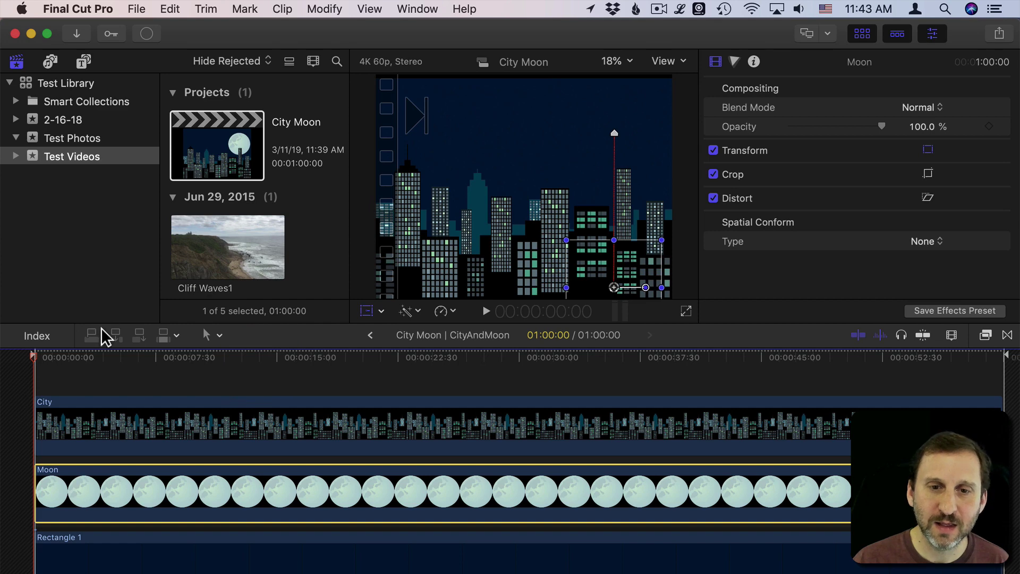
pyautogui.click(412, 111)
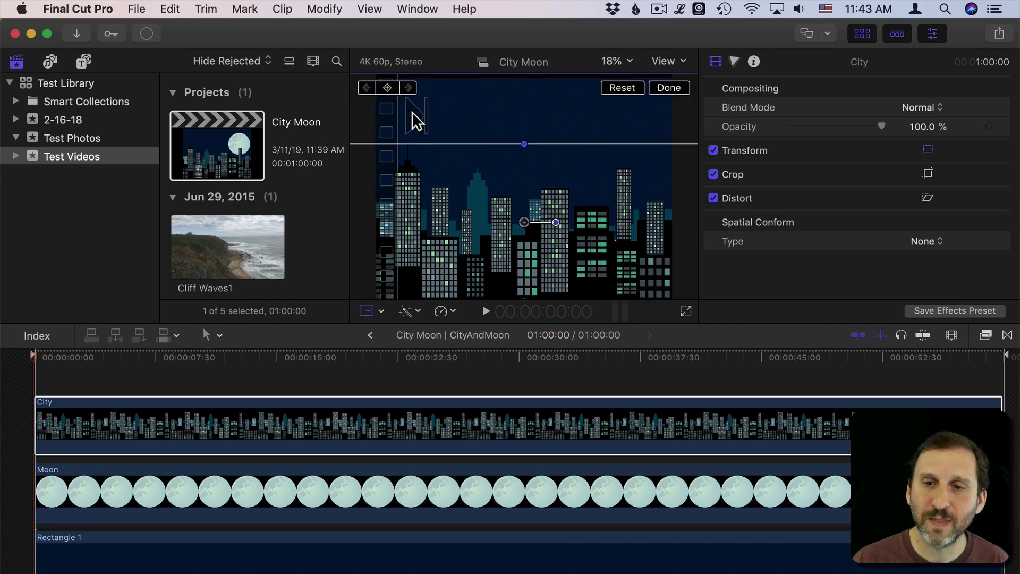
pyautogui.click(670, 88)
pyautogui.press('space')
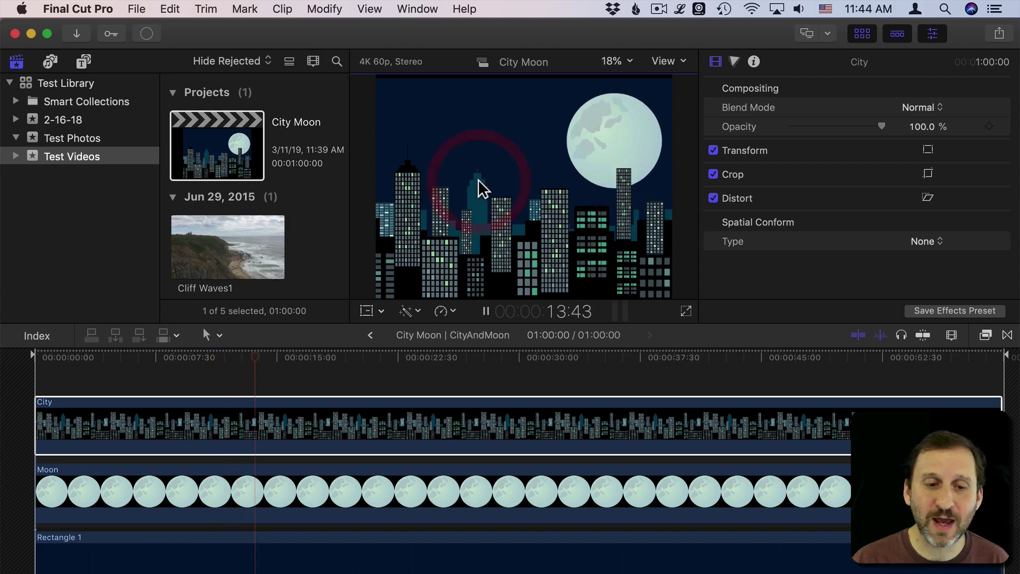
pyautogui.press('space')
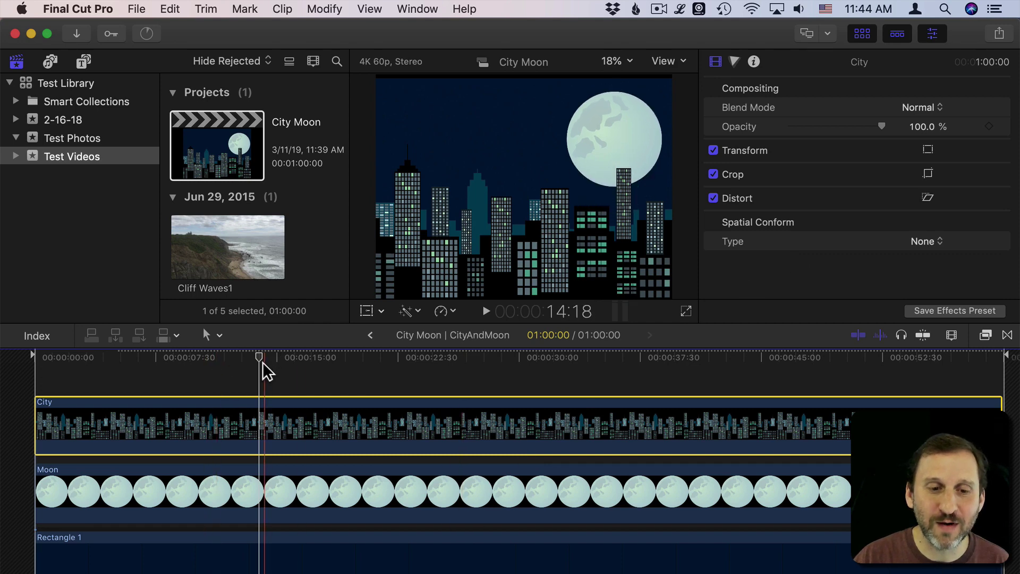
# Check the Moon's position at about 34 and 6 seconds, and go back to the City Moon project timeline
pyautogui.click(587, 385)
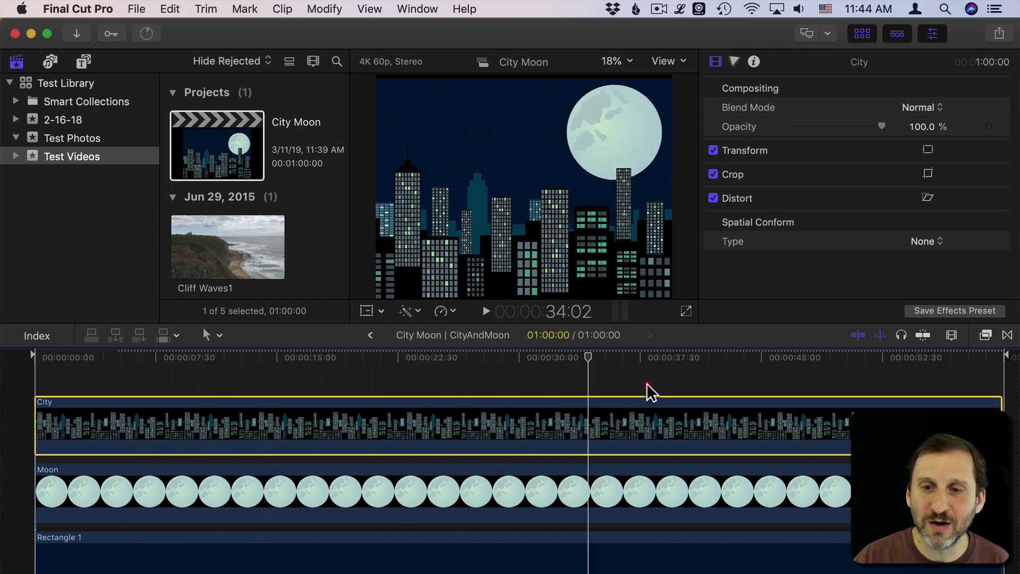
pyautogui.click(129, 369)
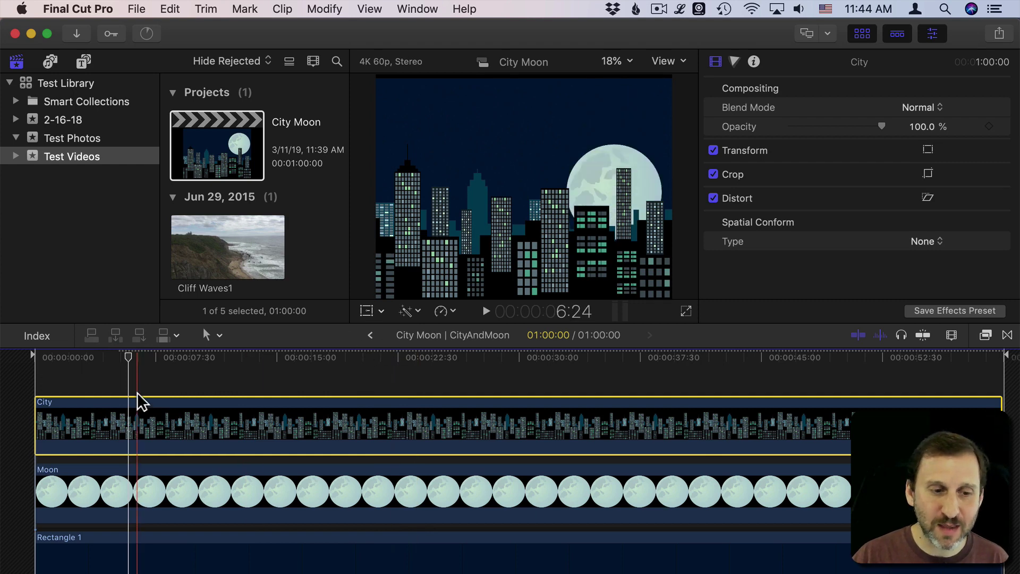
pyautogui.click(369, 335)
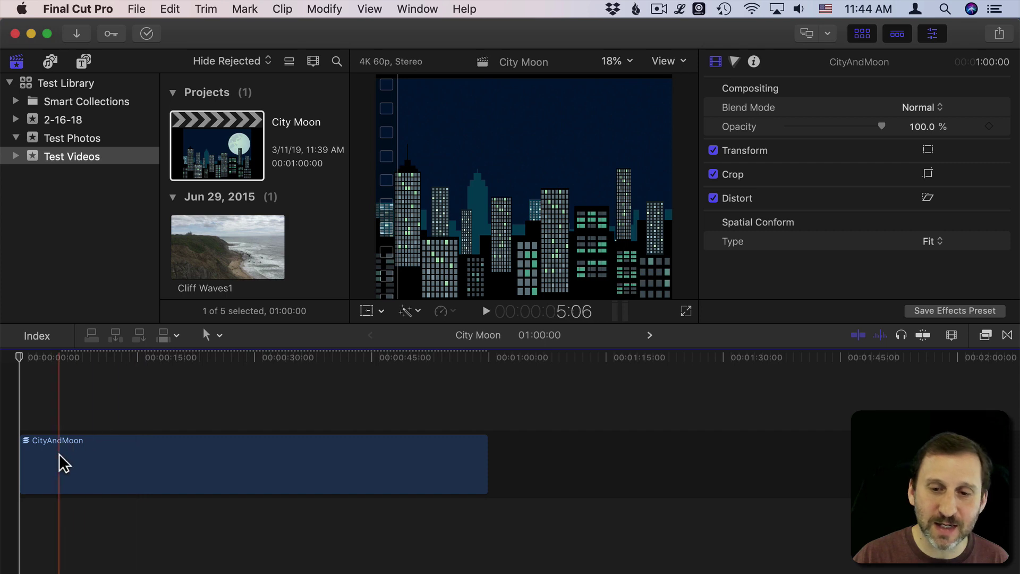